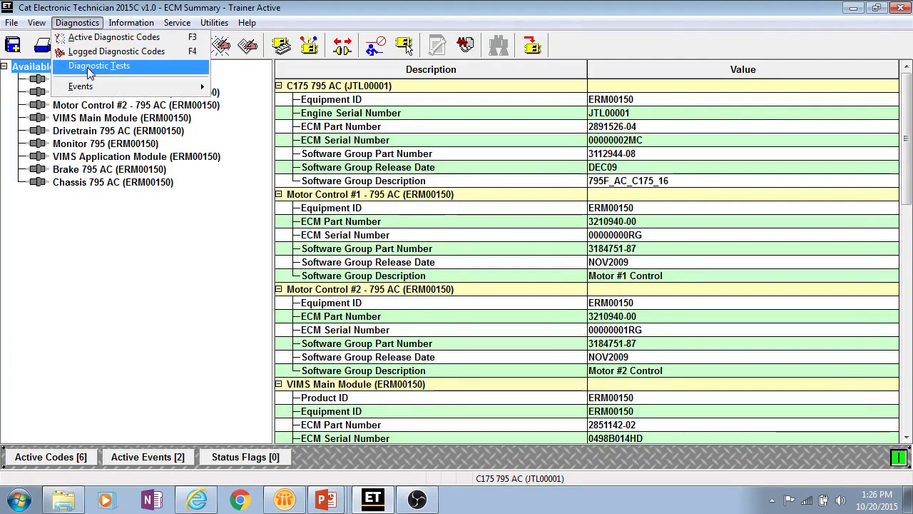
- Open the active diagnostic codes and compare the list with and without all ECMs included
mouse_move(79, 90)
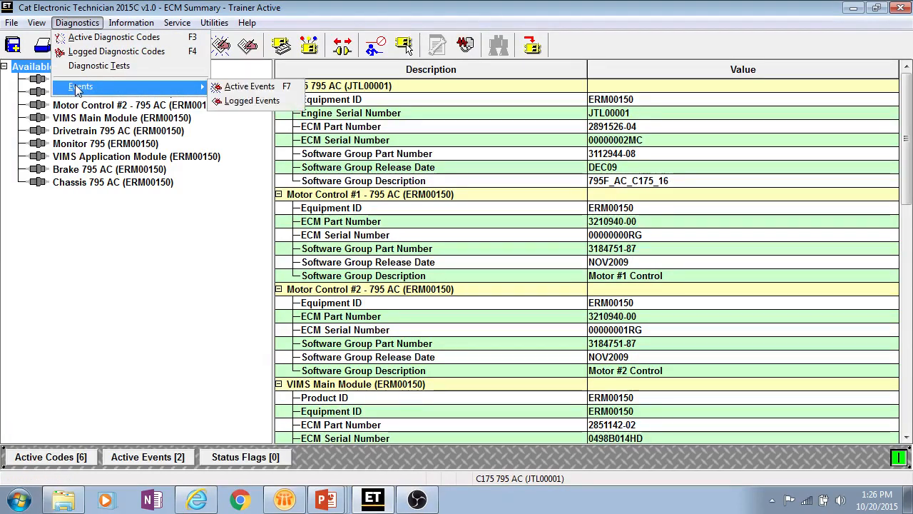
click(90, 41)
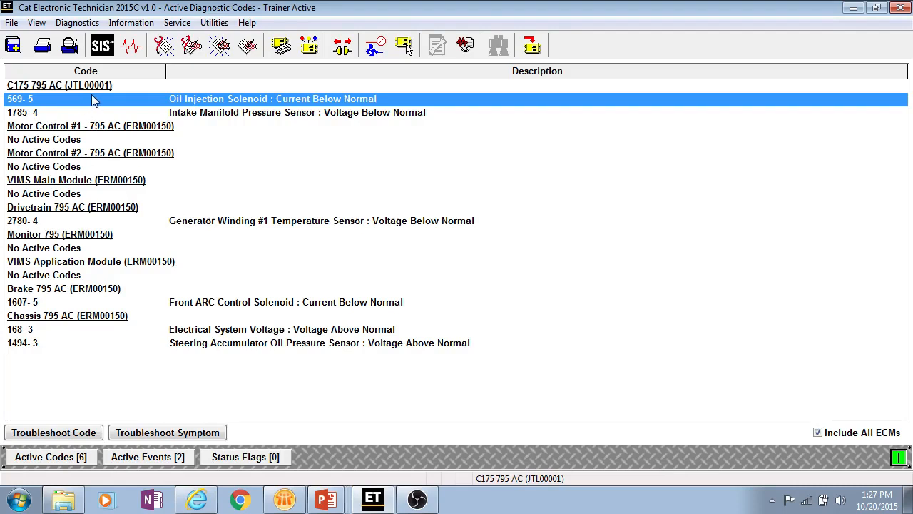
click(817, 433)
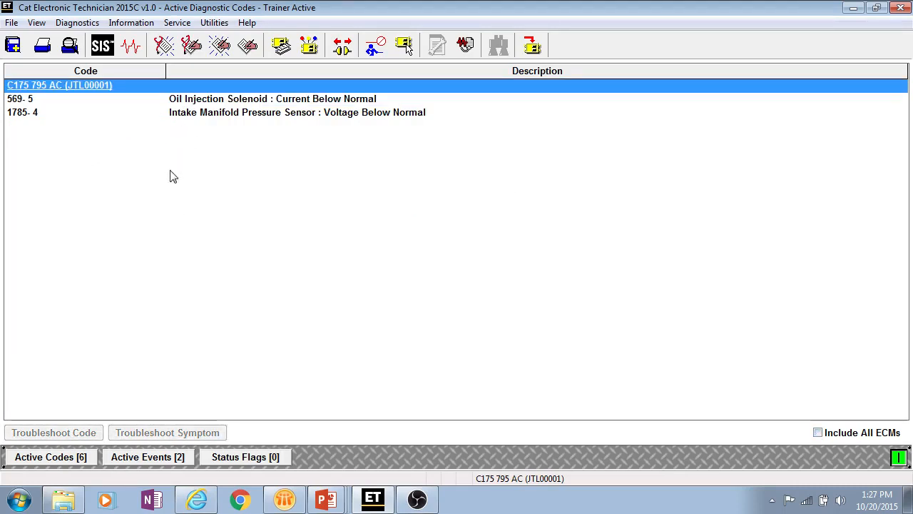
click(817, 433)
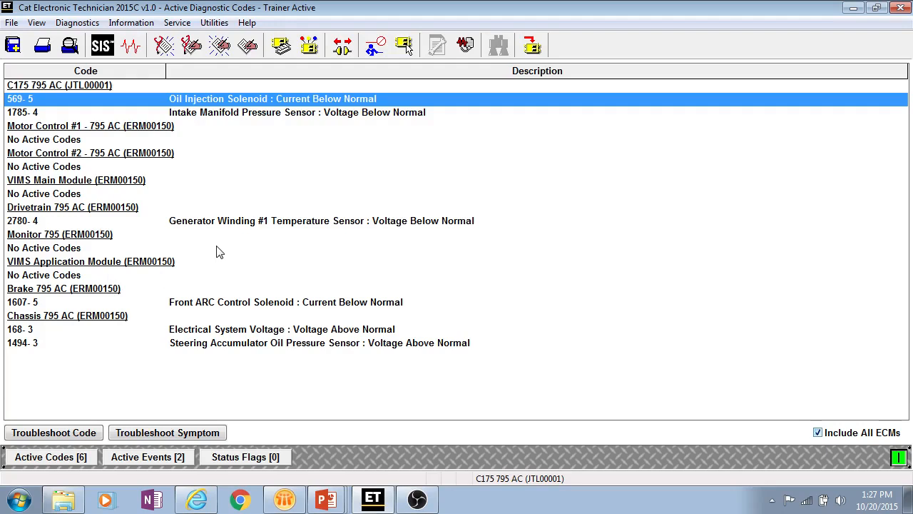
- Troubleshoot the Brake ECM's 1607-5 Front ARC Control Solenoid code and open its MID 116 - CID 1607 - FMI 05 procedure
click(232, 306)
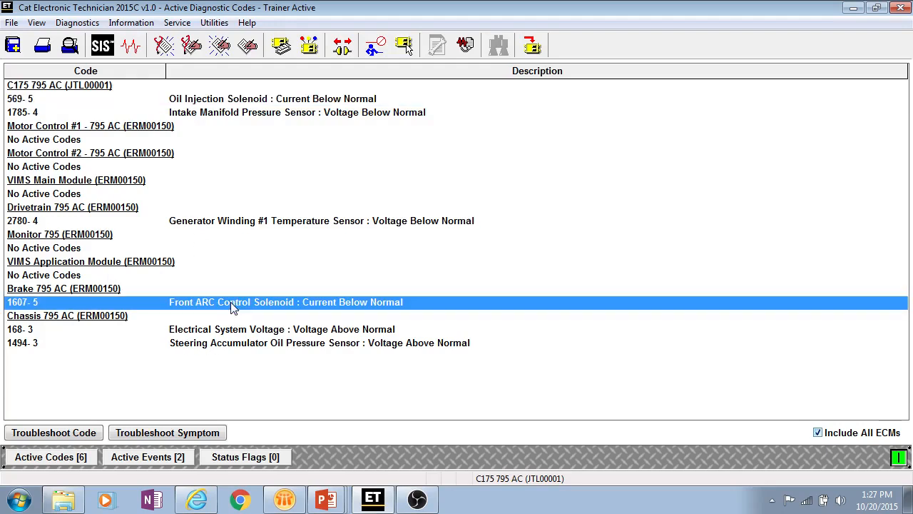
click(79, 434)
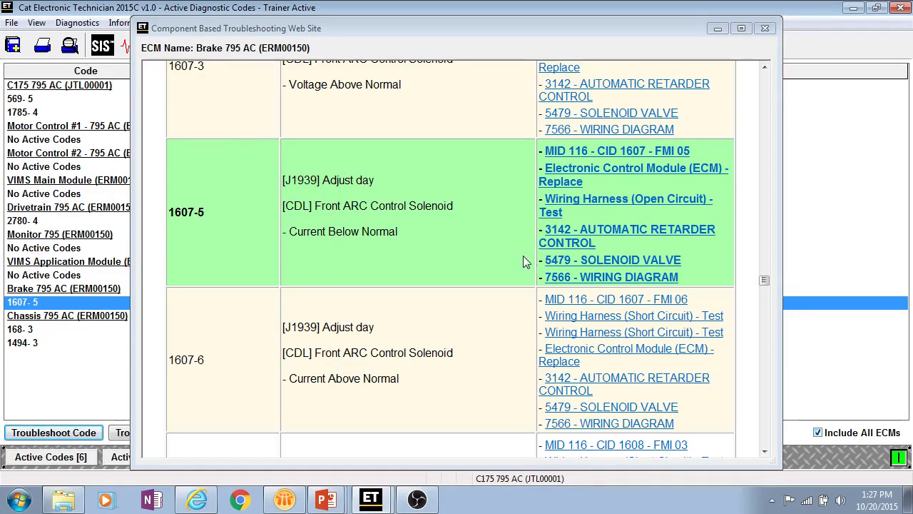
click(562, 153)
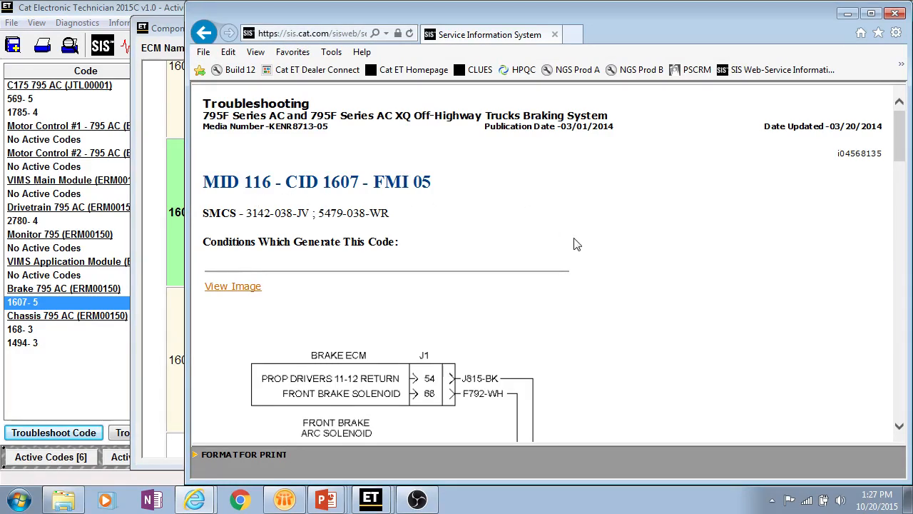
- Read through the procedure's possible causes and system response, then return to the active diagnostic codes
scroll(580, 246, down, 8)
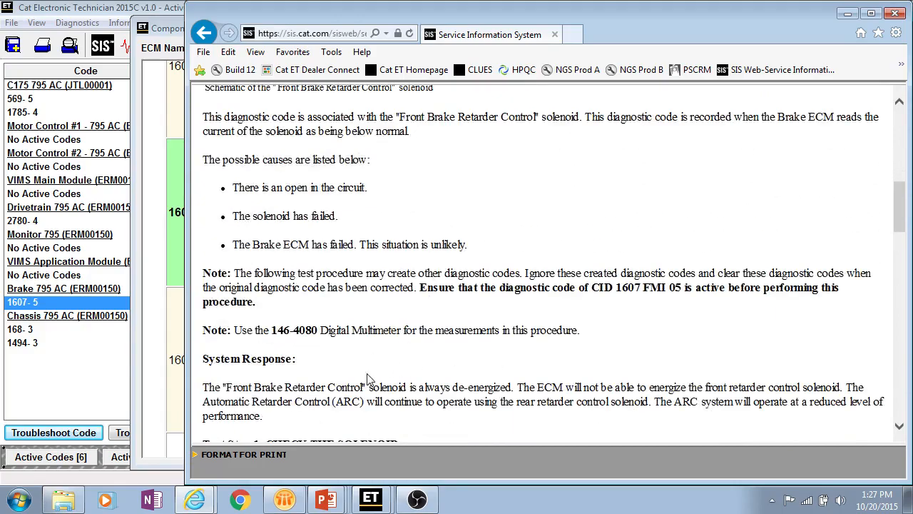
scroll(377, 374, down, 3)
scroll(378, 375, up, 12)
scroll(380, 376, up, 3)
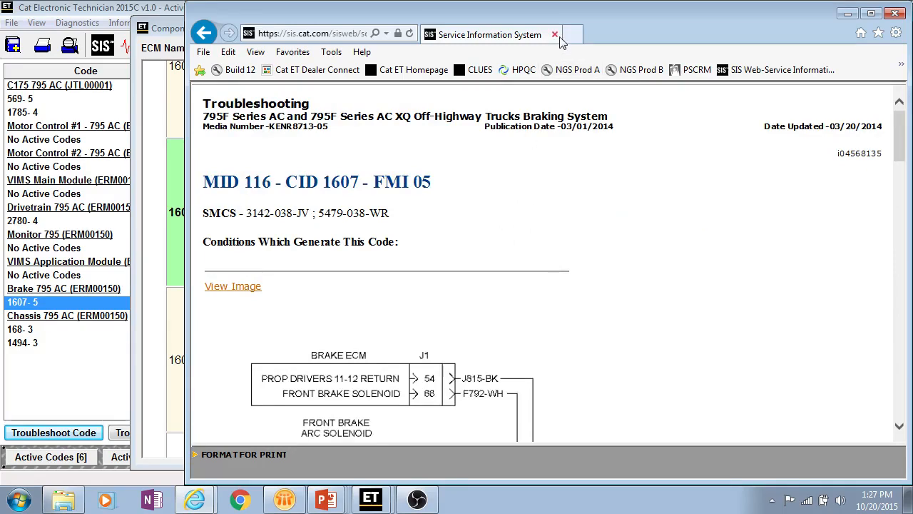
click(848, 13)
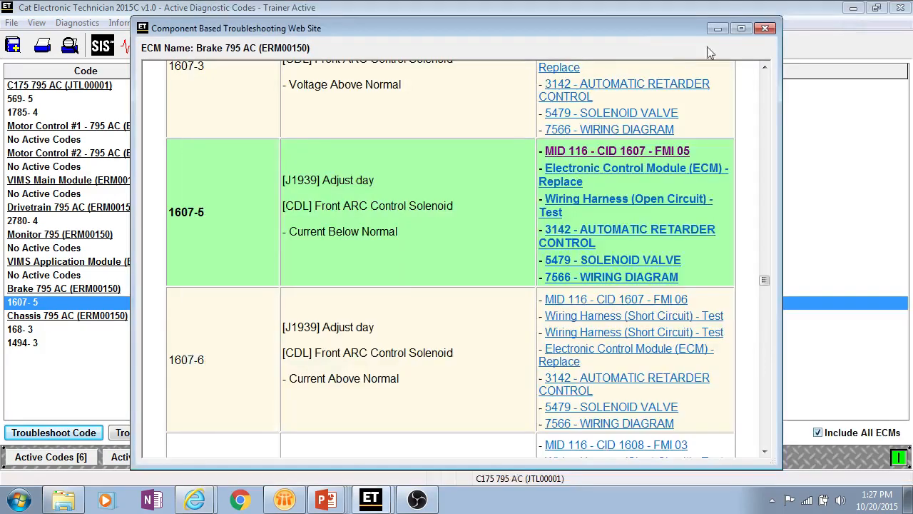
click(764, 28)
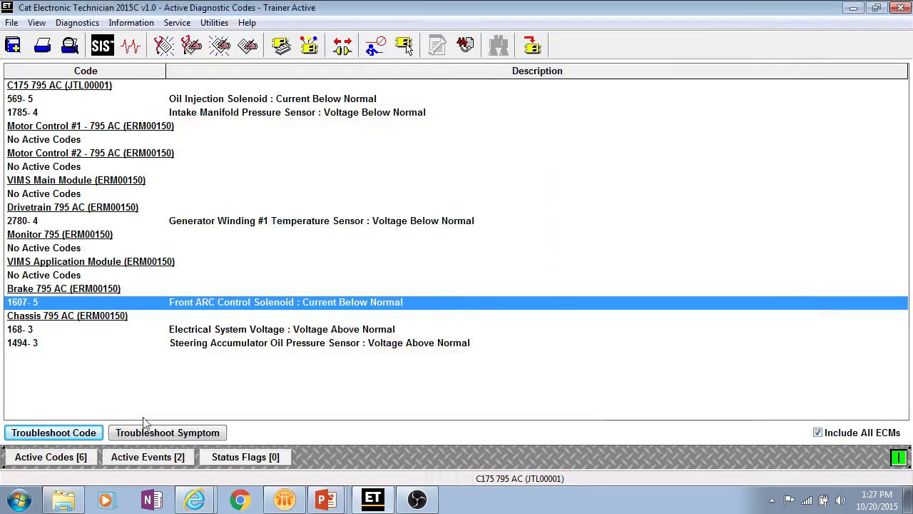
- Look up the ENGINE / Basic Engine symptoms through symptom troubleshooting and review their SIS links, then close the troubleshooting site
click(197, 433)
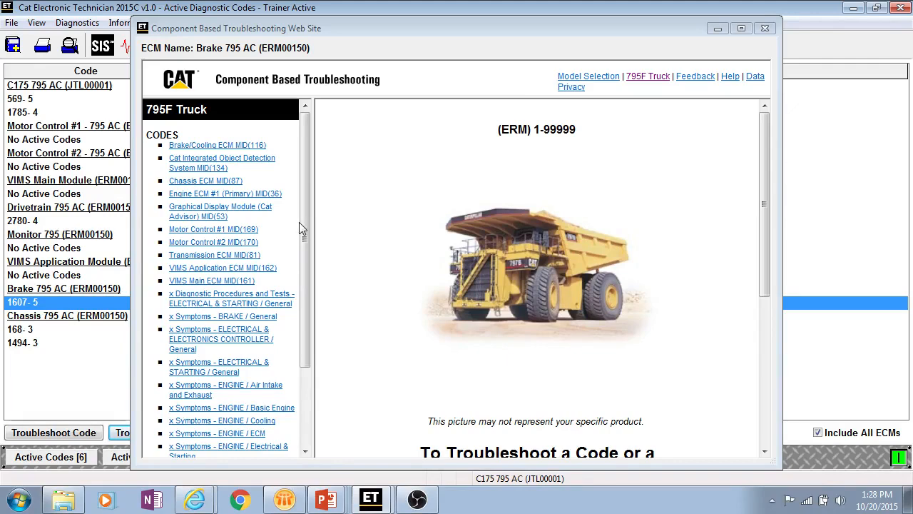
drag(303, 213, 297, 322)
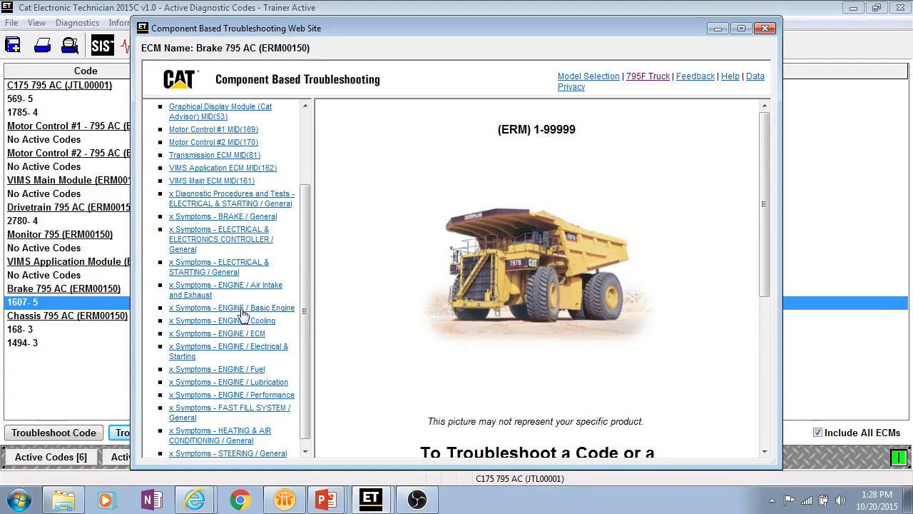
click(199, 311)
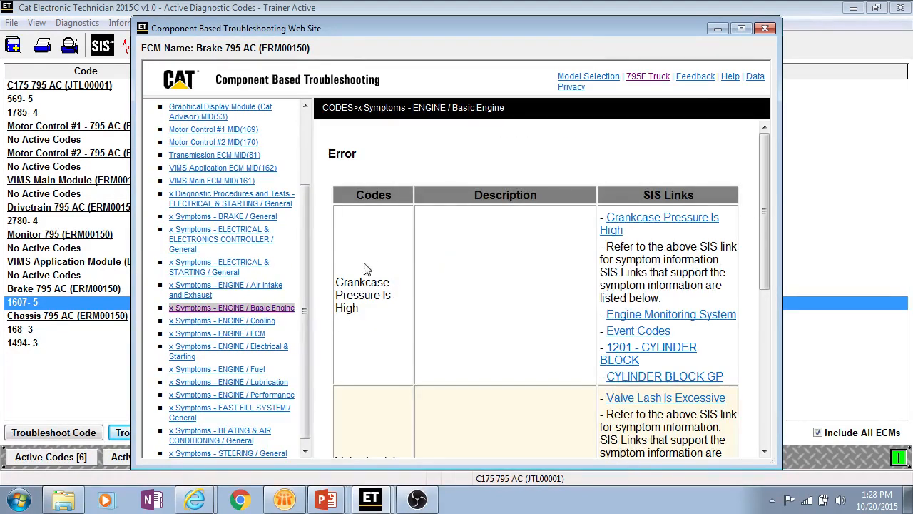
scroll(364, 285, down, 3)
scroll(383, 338, down, 2)
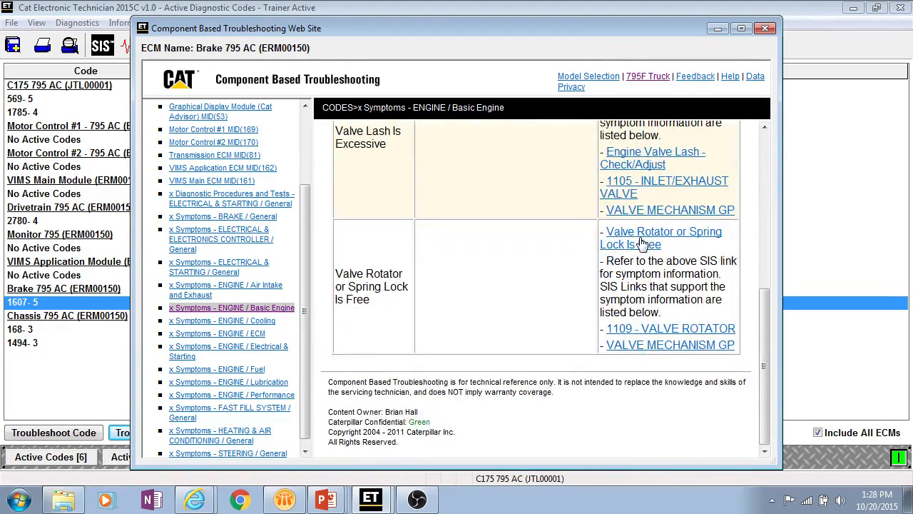
click(765, 28)
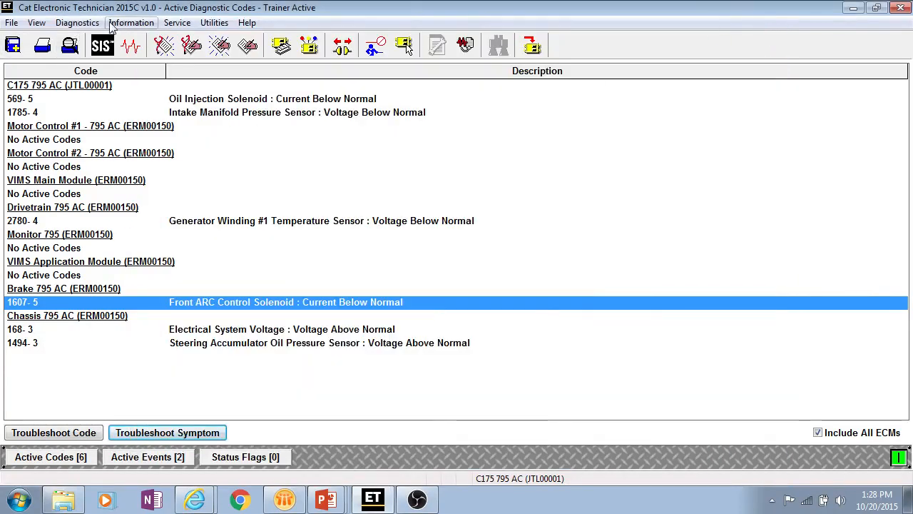
- Open the logged diagnostic codes and clear the Monitor 795 code 3050-9, Drivetrain Control : Abnormal Update Rate
click(77, 23)
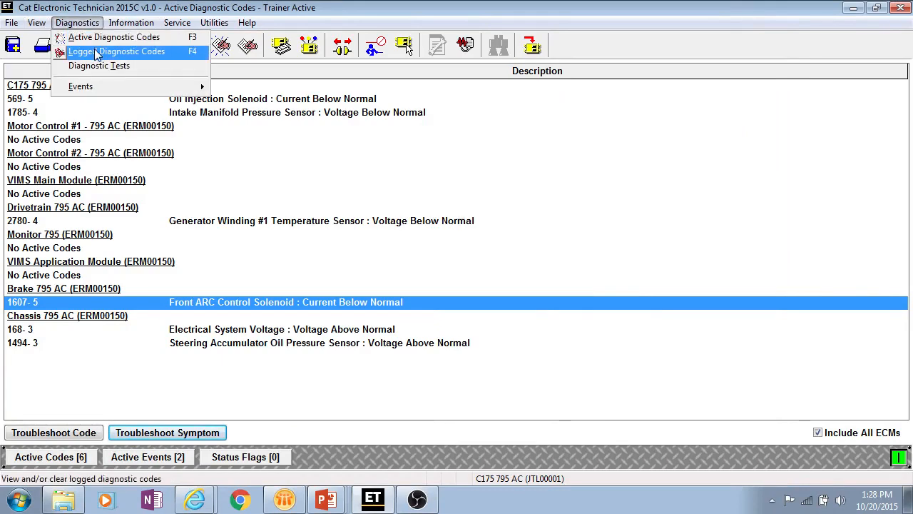
click(97, 53)
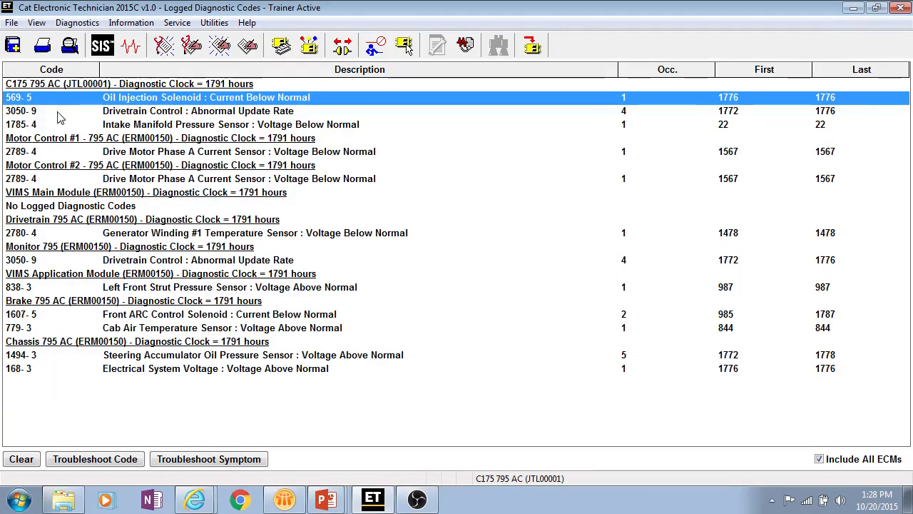
click(22, 261)
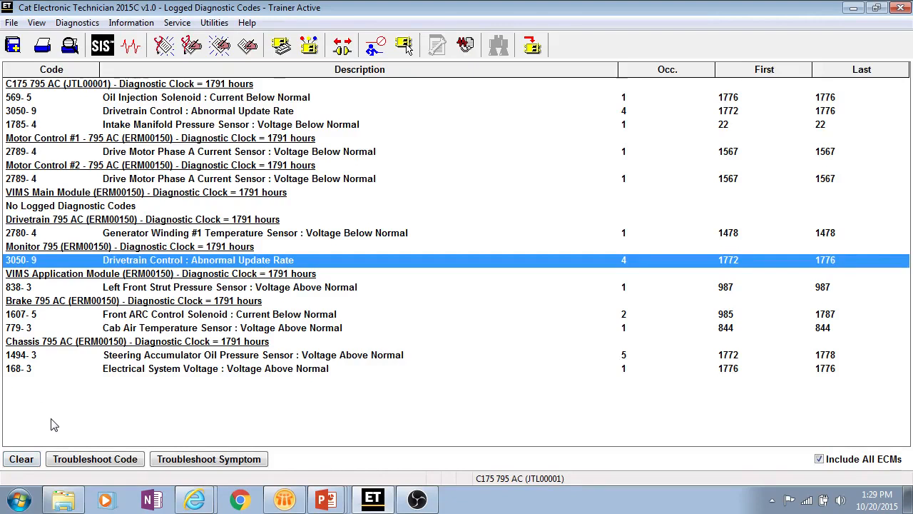
click(22, 459)
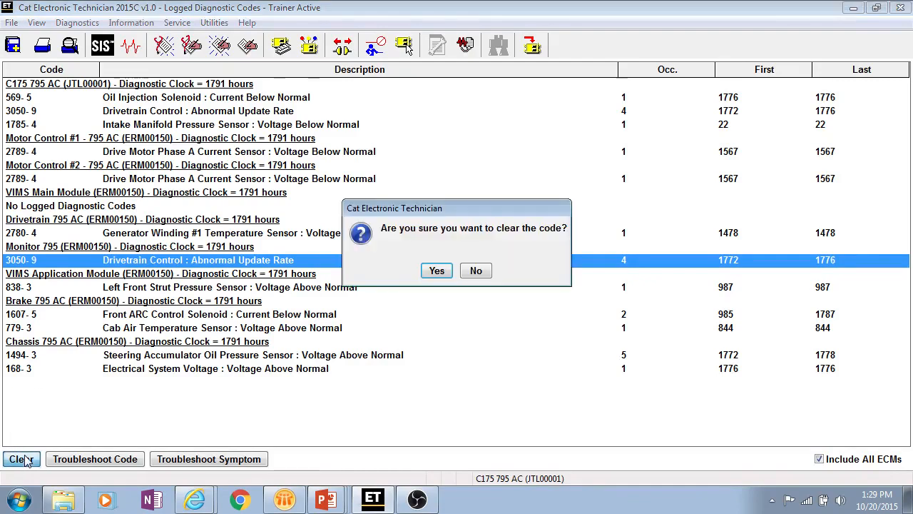
click(436, 271)
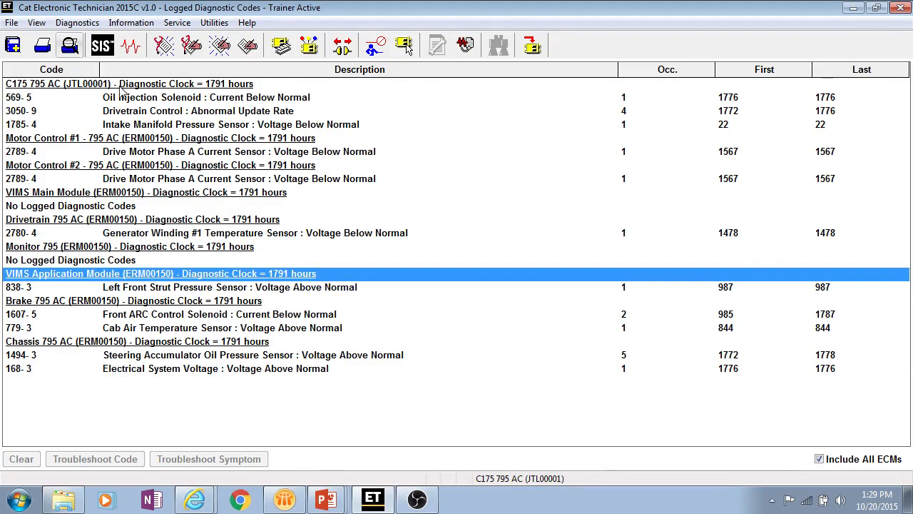
- Open the diagnostic tests and look over those offered for the available ECMs
click(76, 24)
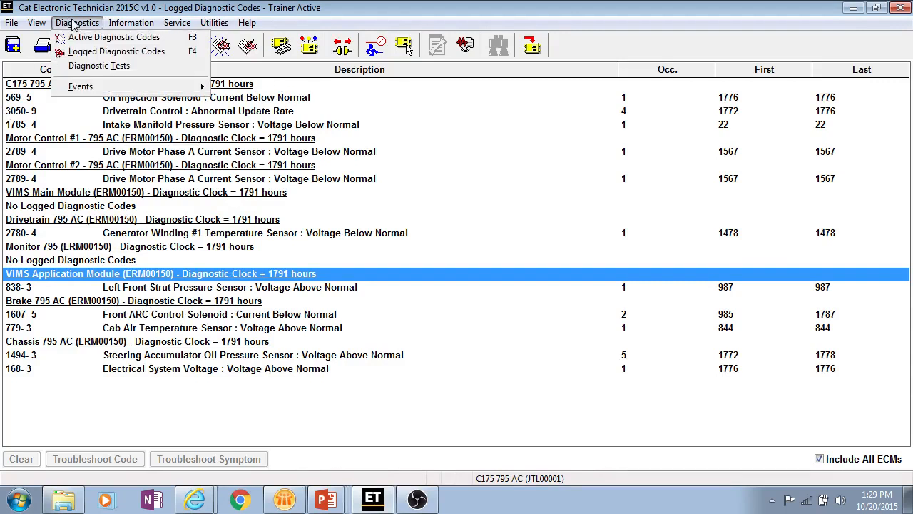
click(95, 67)
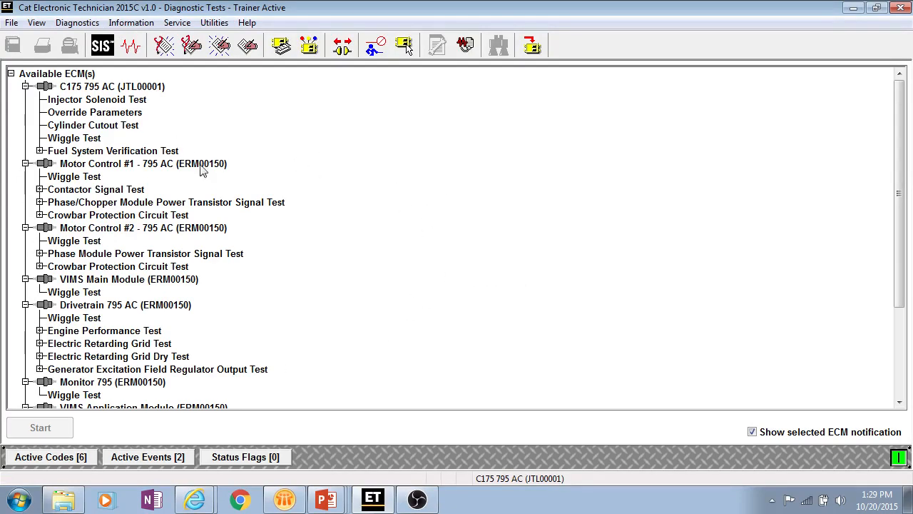
click(342, 269)
scroll(347, 267, down, 1)
click(85, 319)
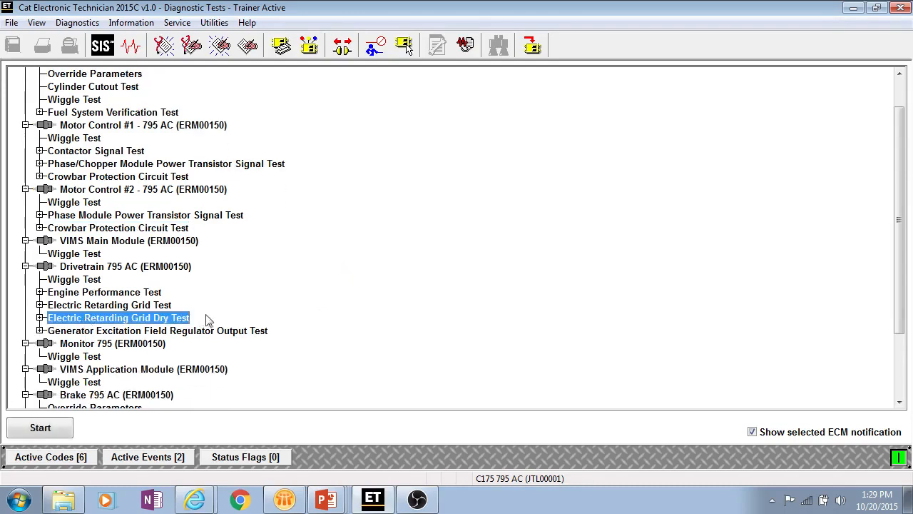
click(57, 430)
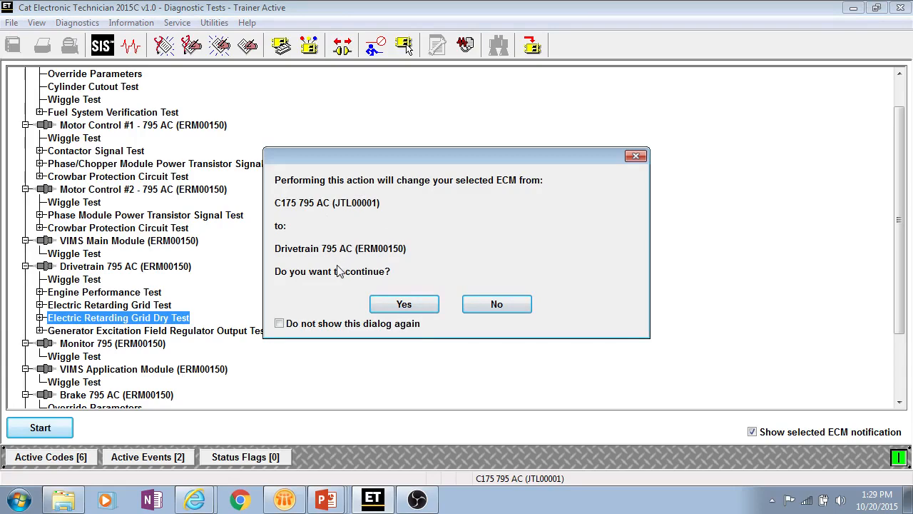
click(404, 303)
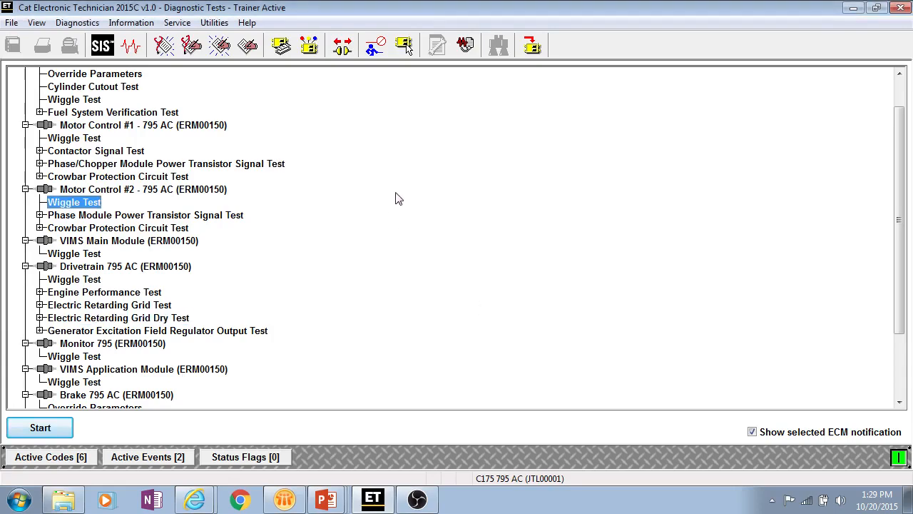
- Start the Fuel System Verification Test for the C175 795 AC engine and accept the safety warning
scroll(393, 203, up, 1)
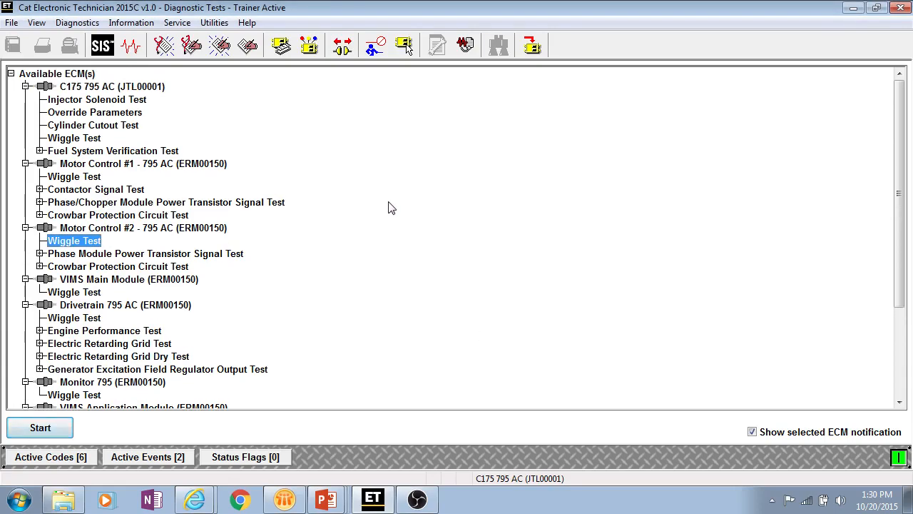
click(110, 102)
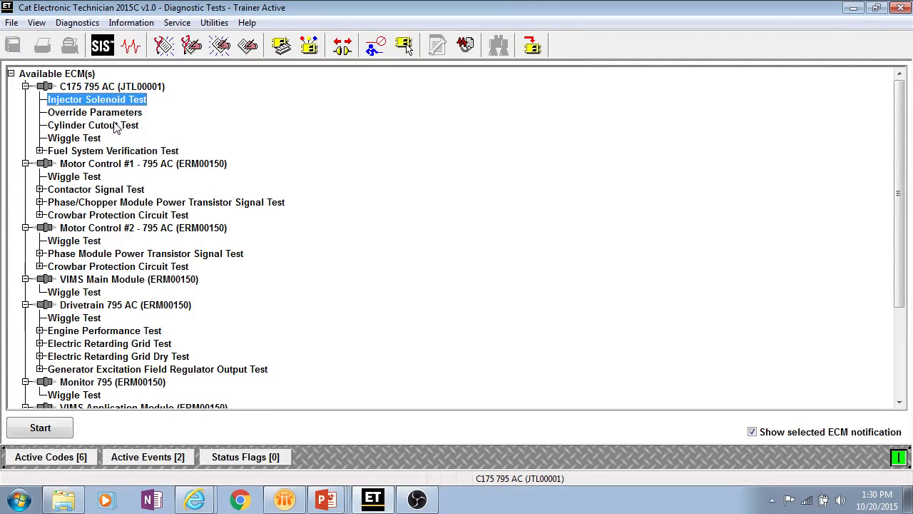
click(49, 428)
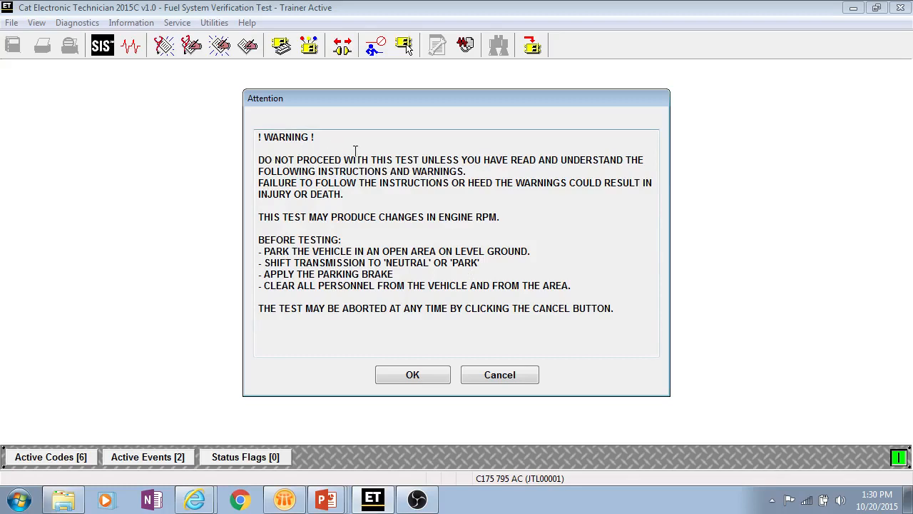
click(428, 373)
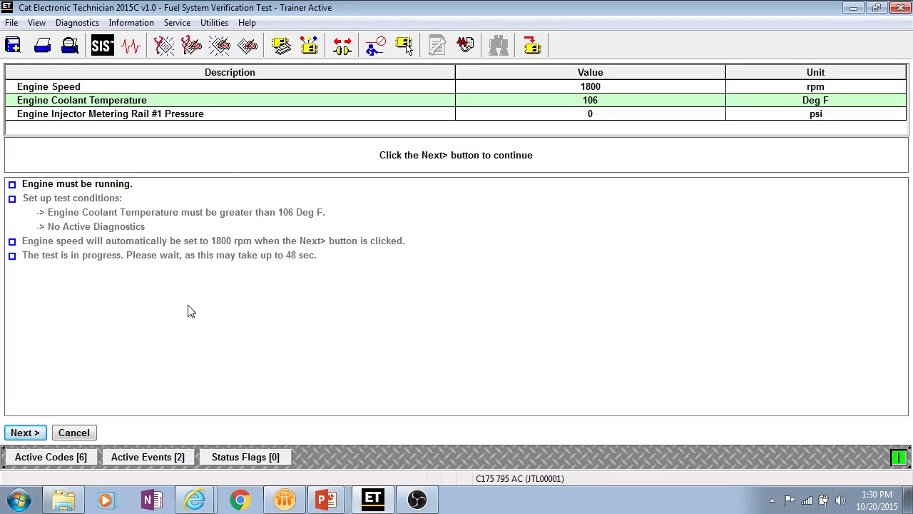
- Advance through the engine-running, test-condition and 1800 rpm stages to run the fuel system test, and acknowledge its completion
click(26, 433)
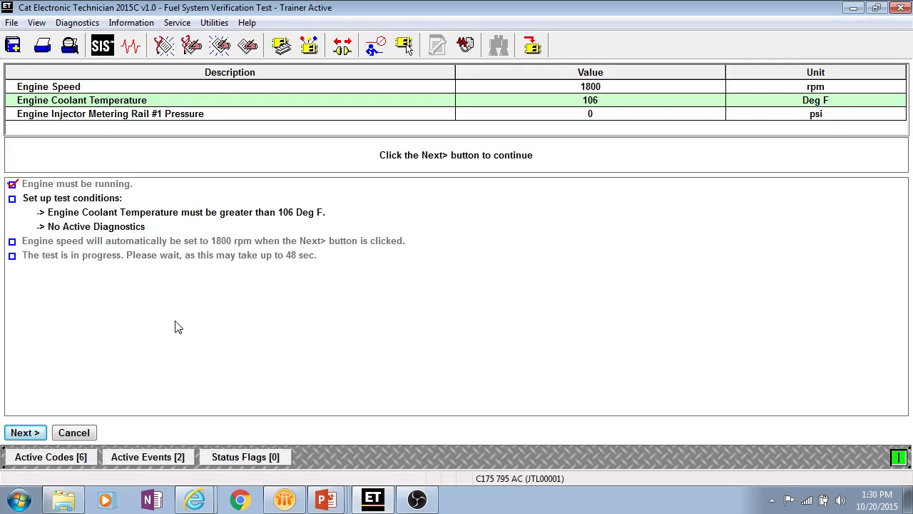
click(26, 434)
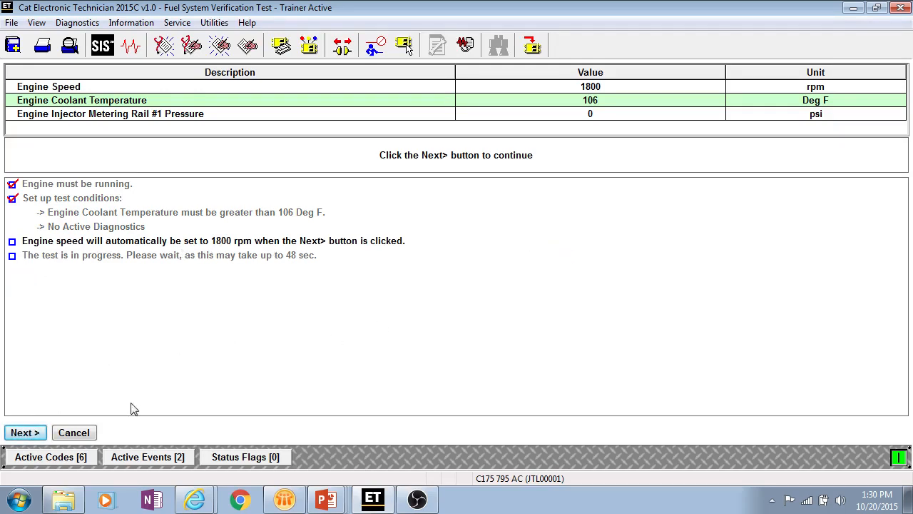
click(22, 432)
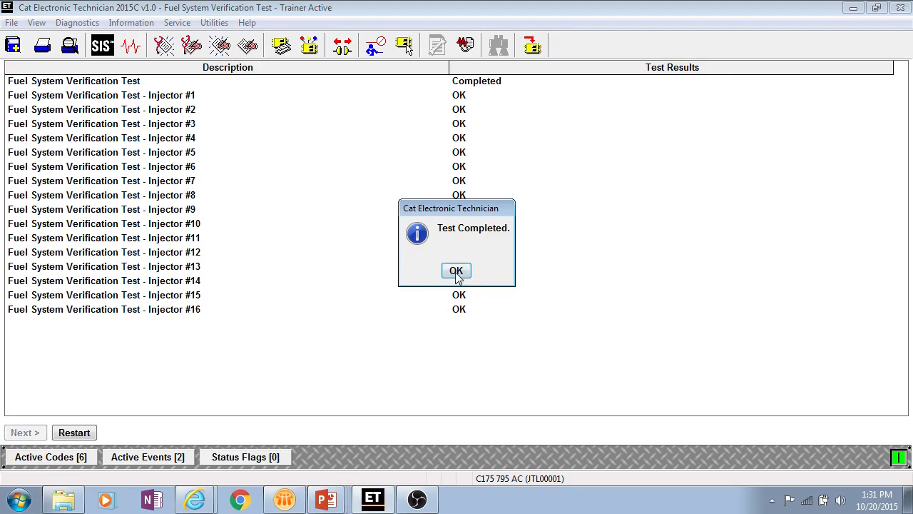
click(457, 272)
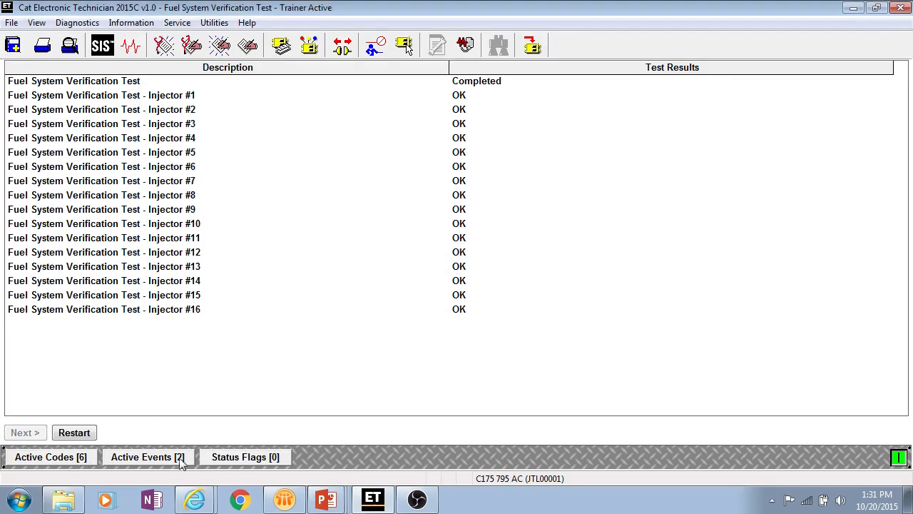
- Review the quick list of active diagnostic codes across the ECMs from the Fuel System Verification Test screen
click(74, 460)
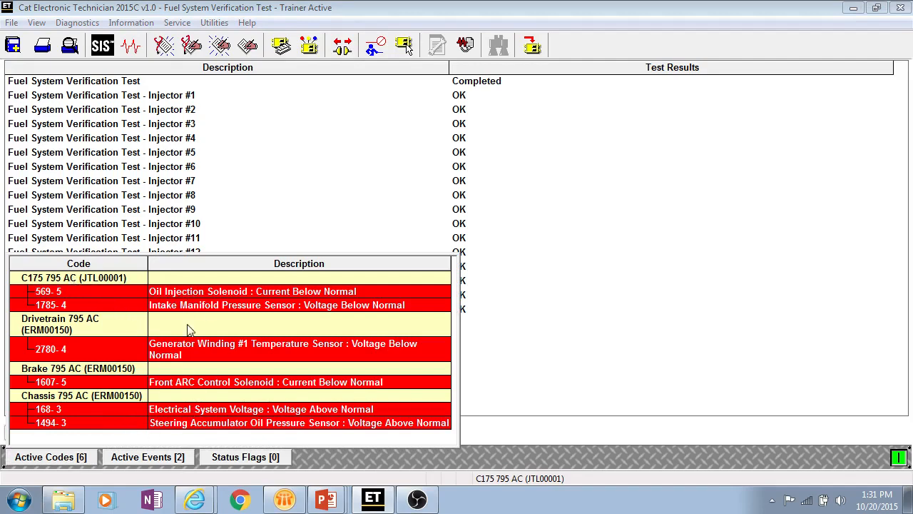
click(76, 463)
click(76, 462)
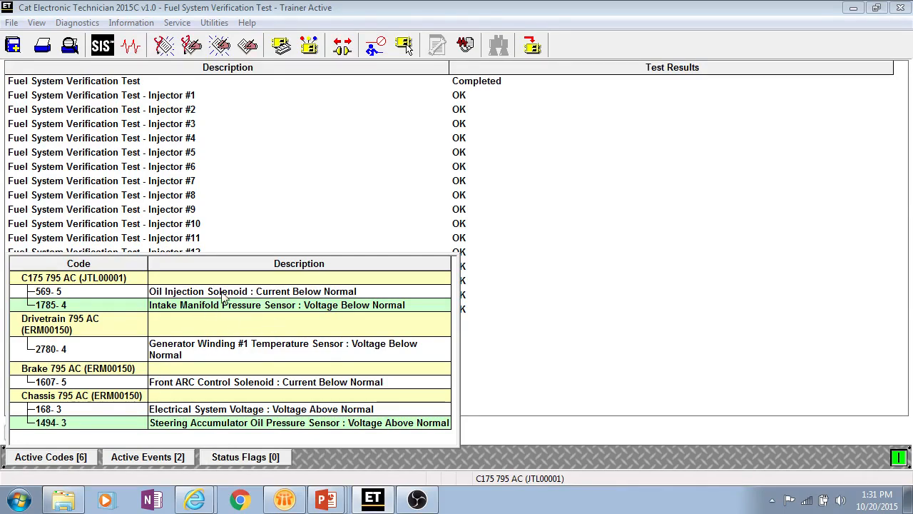
- Review the quick list of active events from the Fuel System Verification Test screen, and close it
click(171, 460)
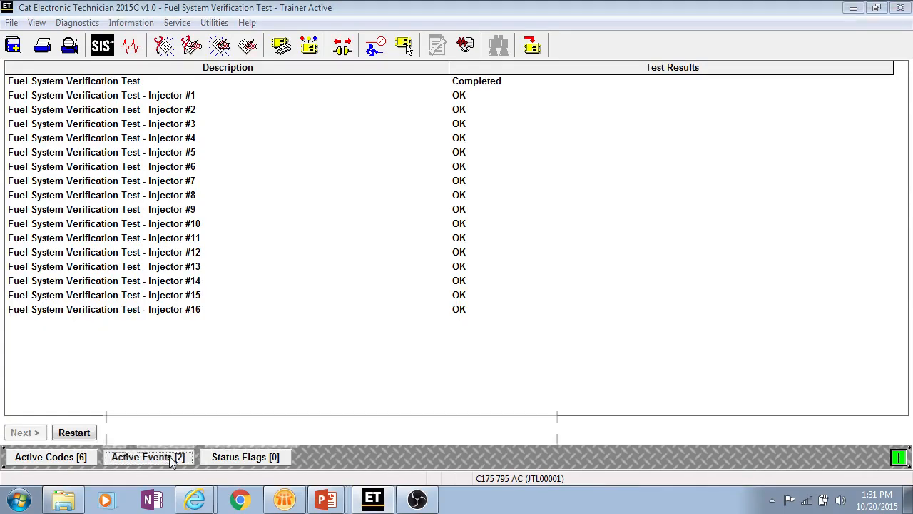
click(171, 461)
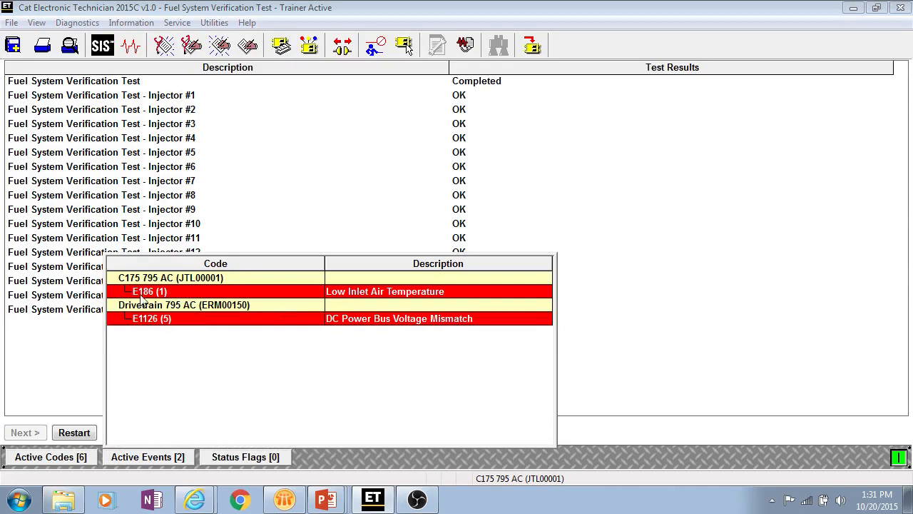
click(158, 460)
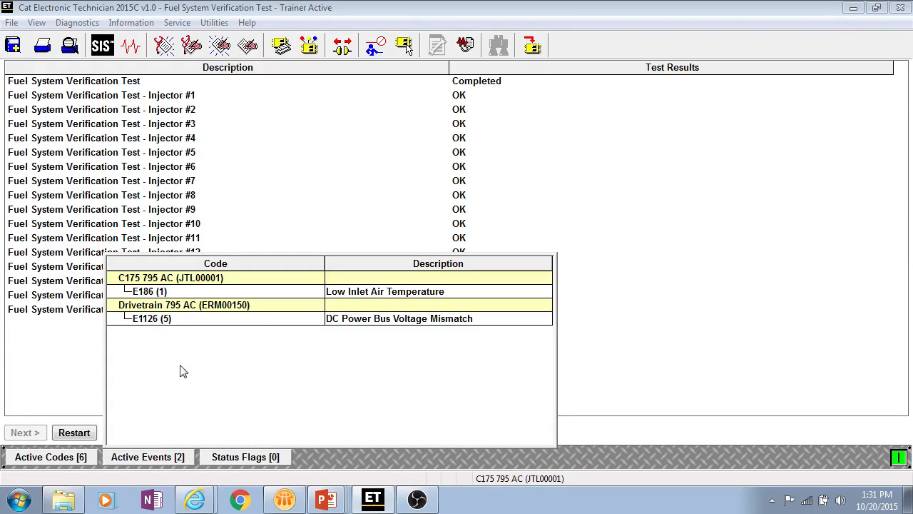
click(54, 382)
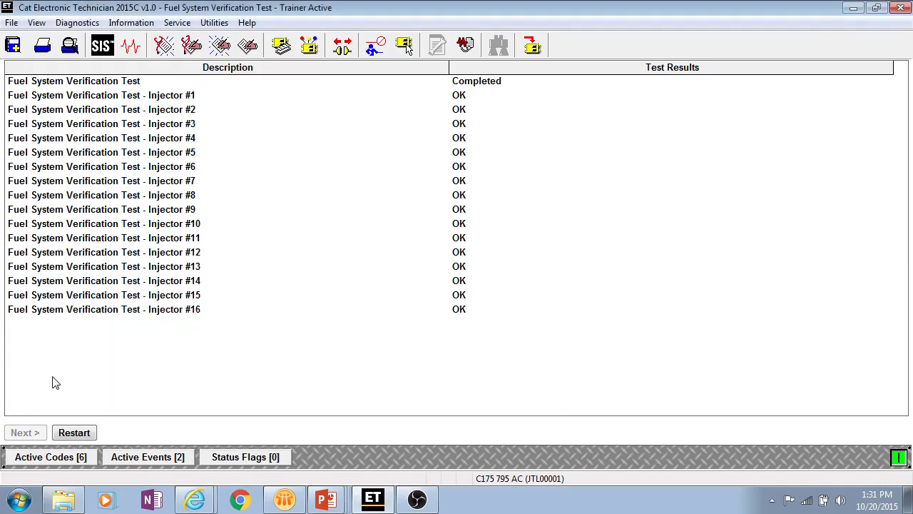
- Open the full Active Event Codes view and examine the active events for each ECM
click(71, 27)
mouse_move(100, 91)
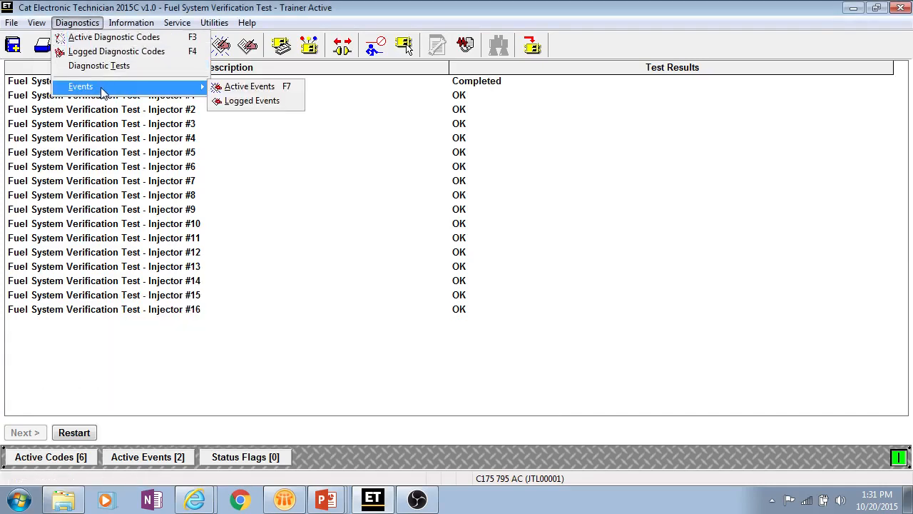
click(250, 86)
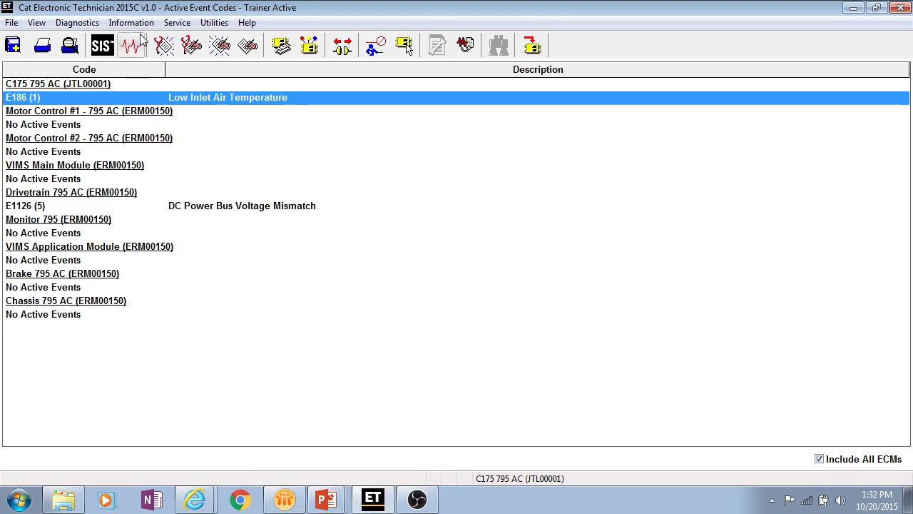
- Open the logged events and clear the Motor Control #1 event E759 (3), High Chopper Module Output Current
click(71, 23)
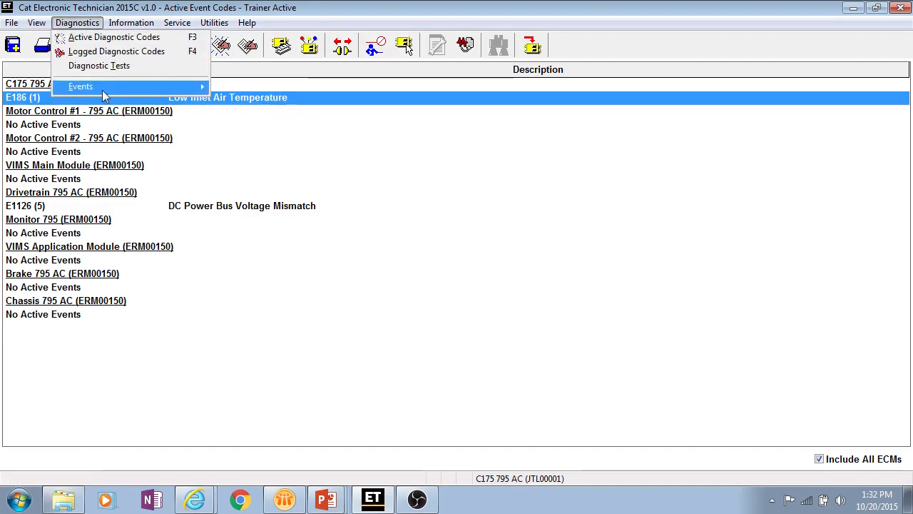
mouse_move(103, 91)
click(244, 104)
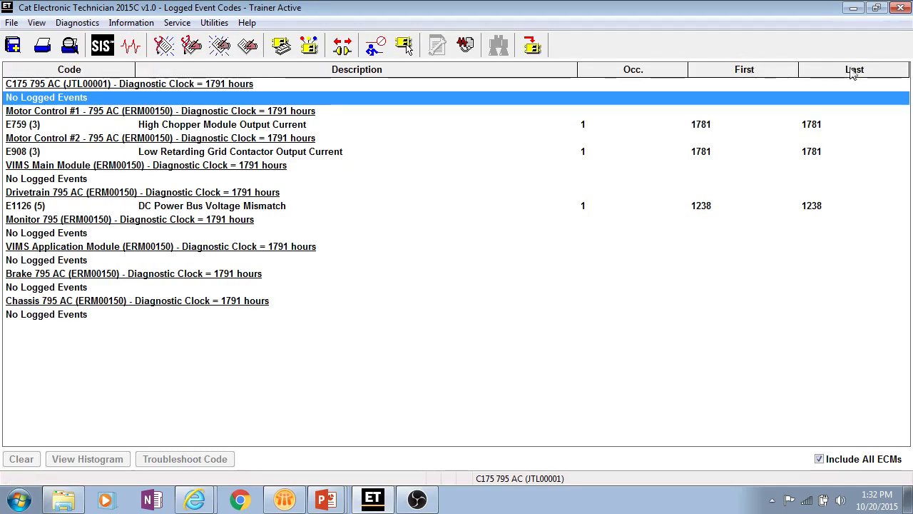
click(22, 125)
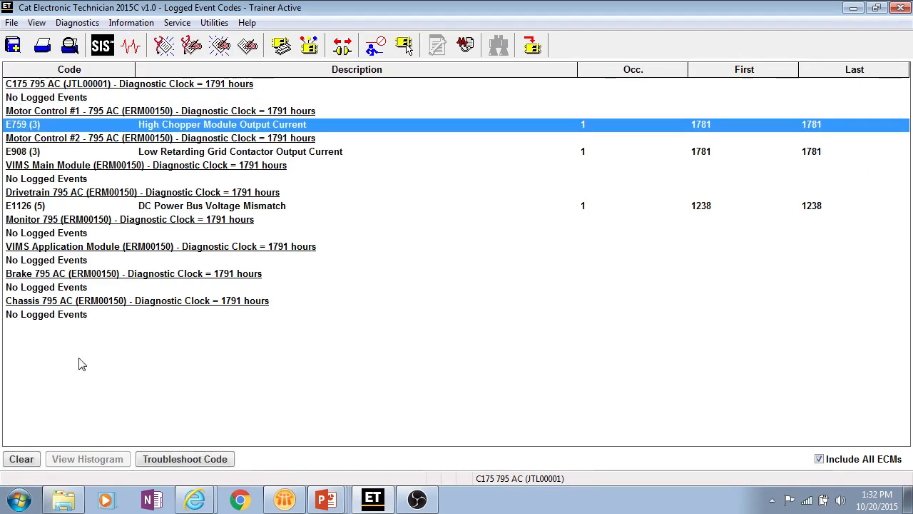
click(28, 460)
click(433, 268)
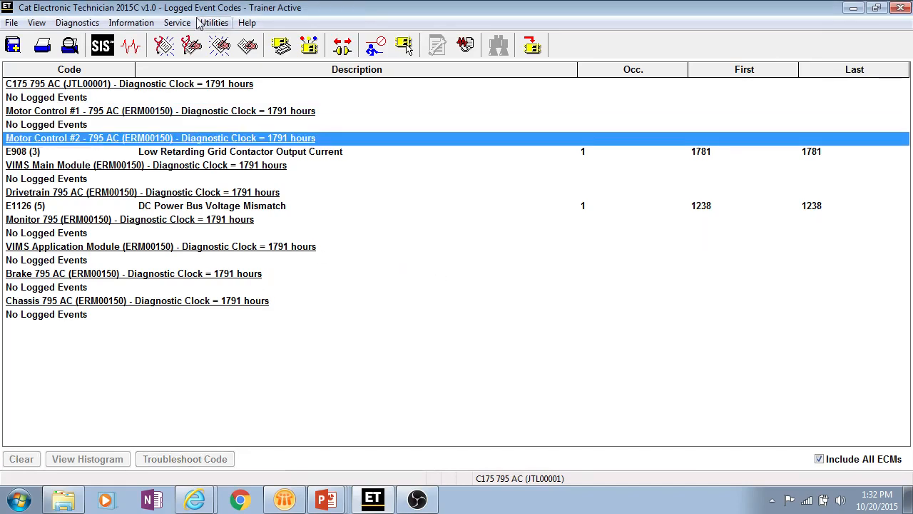
click(76, 24)
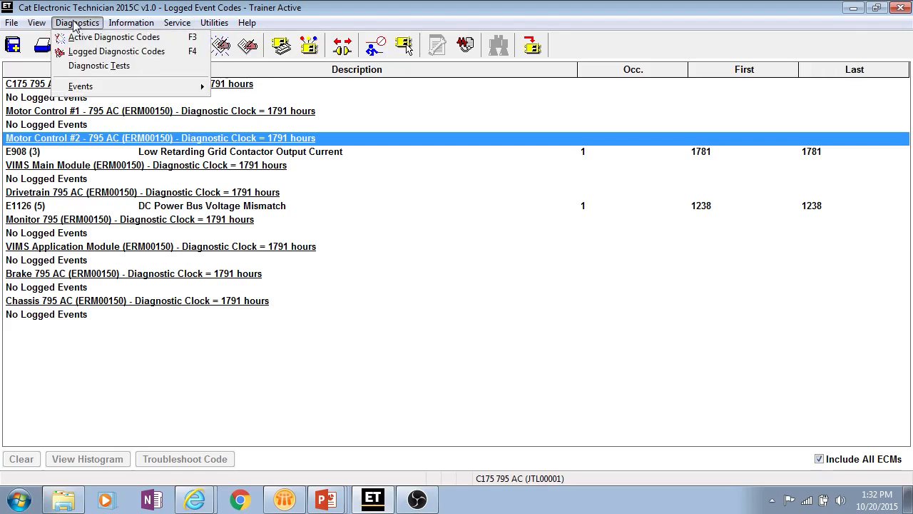